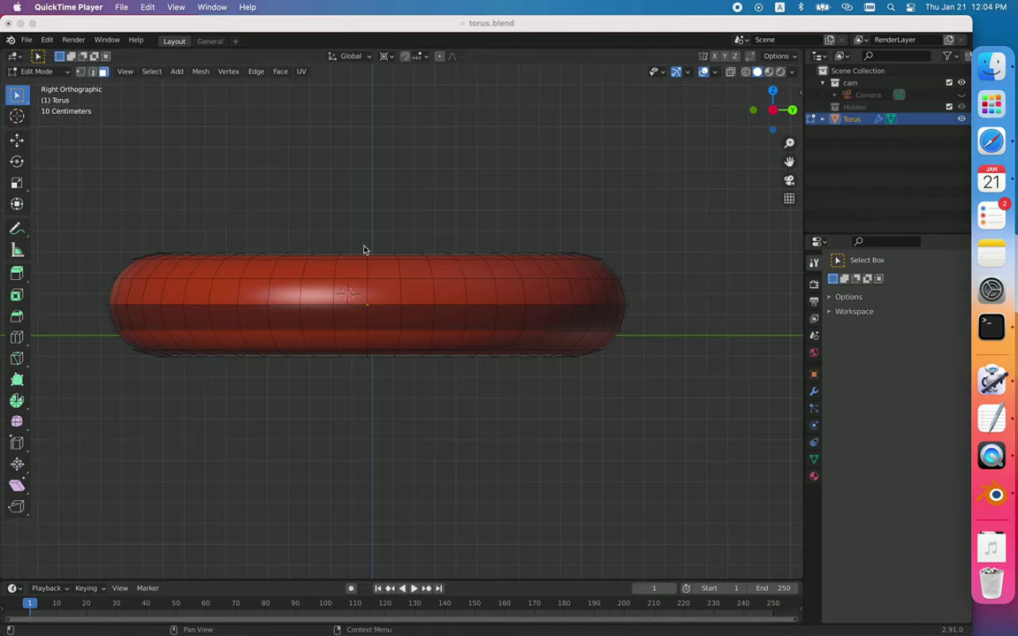
- Bring Blender into focus and return the torus to the right side view
{"action": "scroll", "coordinate": [363, 250], "scroll_direction": "up", "scroll_amount": 5}
{"action": "scroll", "coordinate": [363, 250], "scroll_direction": "down", "scroll_amount": 10}
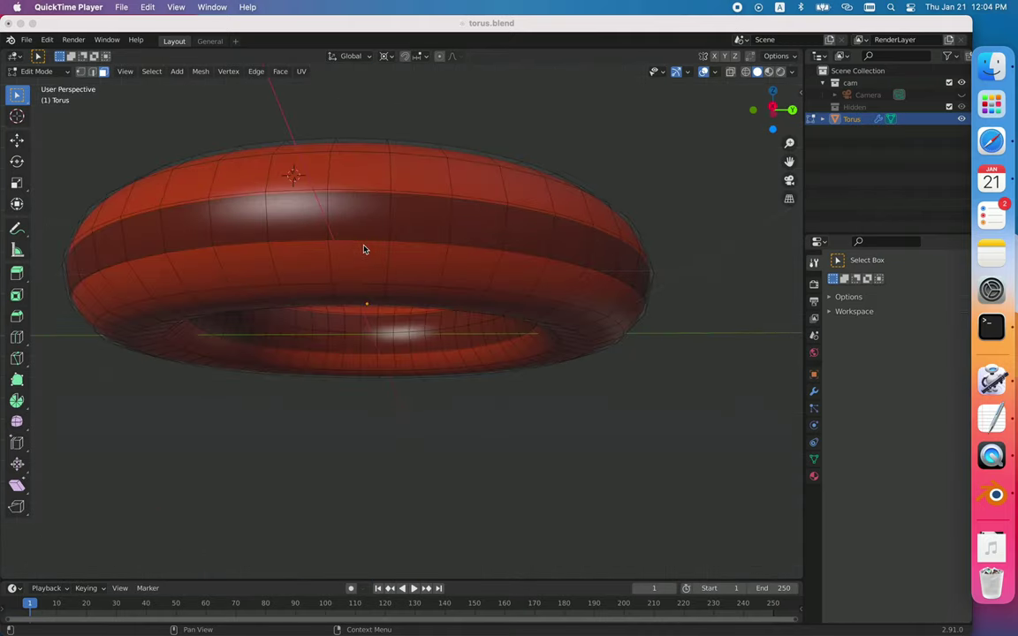
{"action": "left_click", "coordinate": [355, 439]}
{"action": "key", "text": "3"}
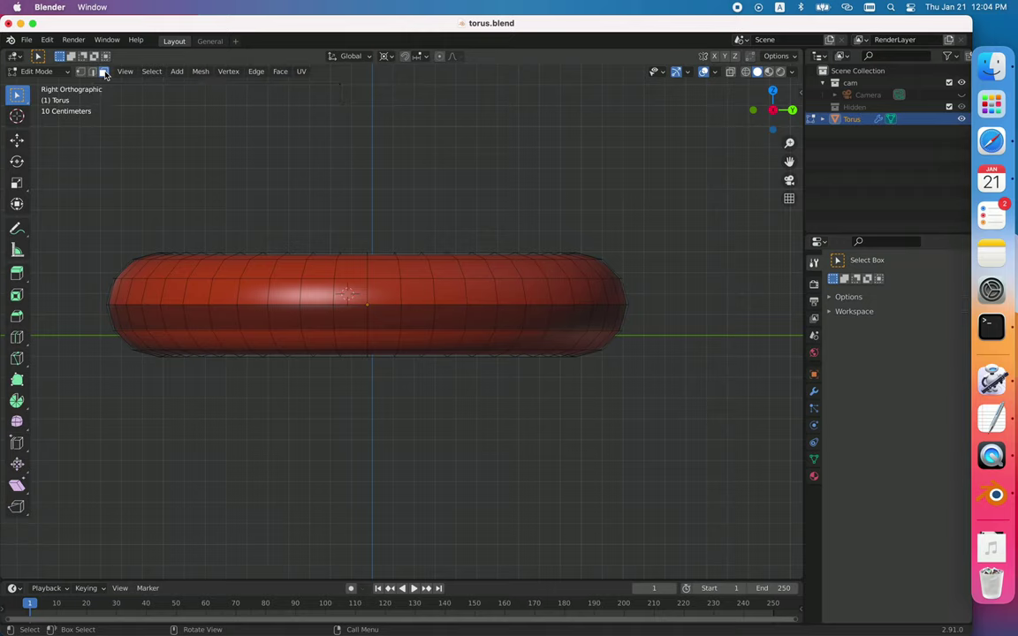
- Select the horizontal outer-middle face loop instead of a vertical loop, then return to Right view
{"action": "left_click", "coordinate": [380, 289], "text": "alt"}
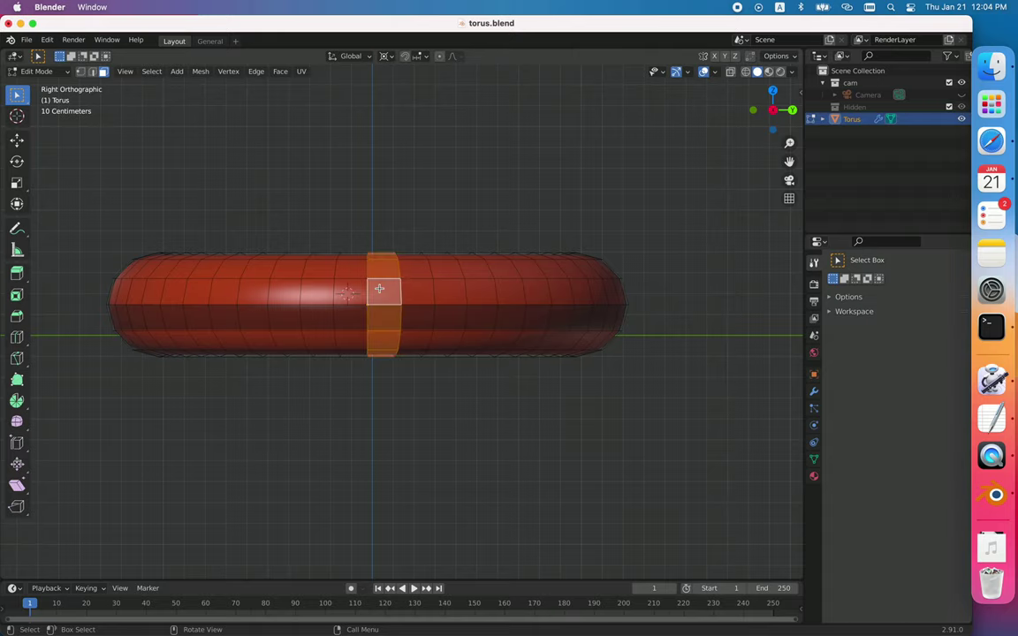
{"action": "left_click", "coordinate": [329, 292], "text": "alt"}
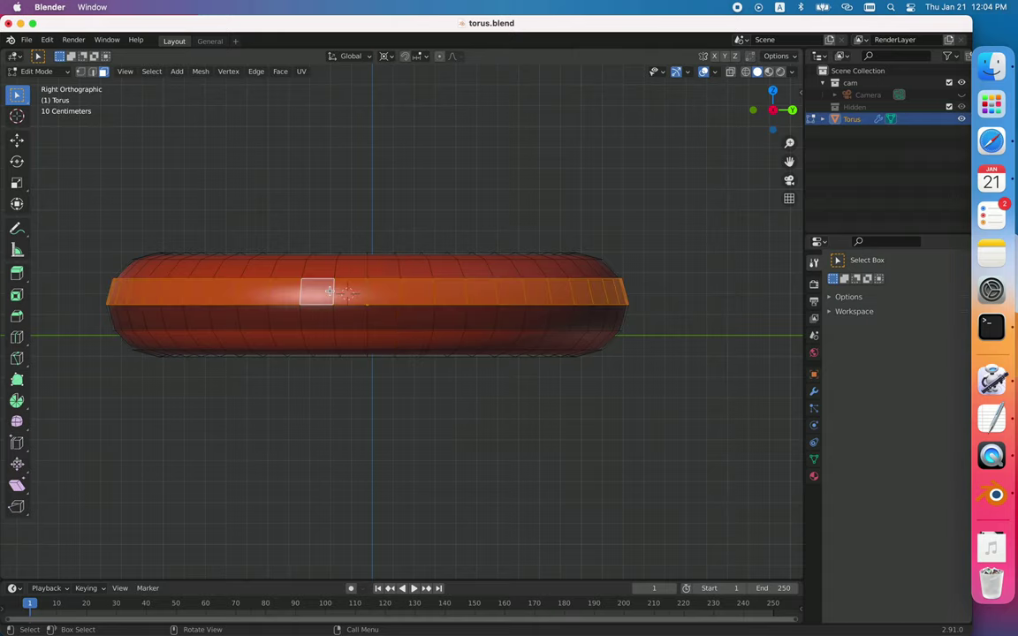
{"action": "scroll", "coordinate": [327, 318], "scroll_direction": "down", "scroll_amount": 10}
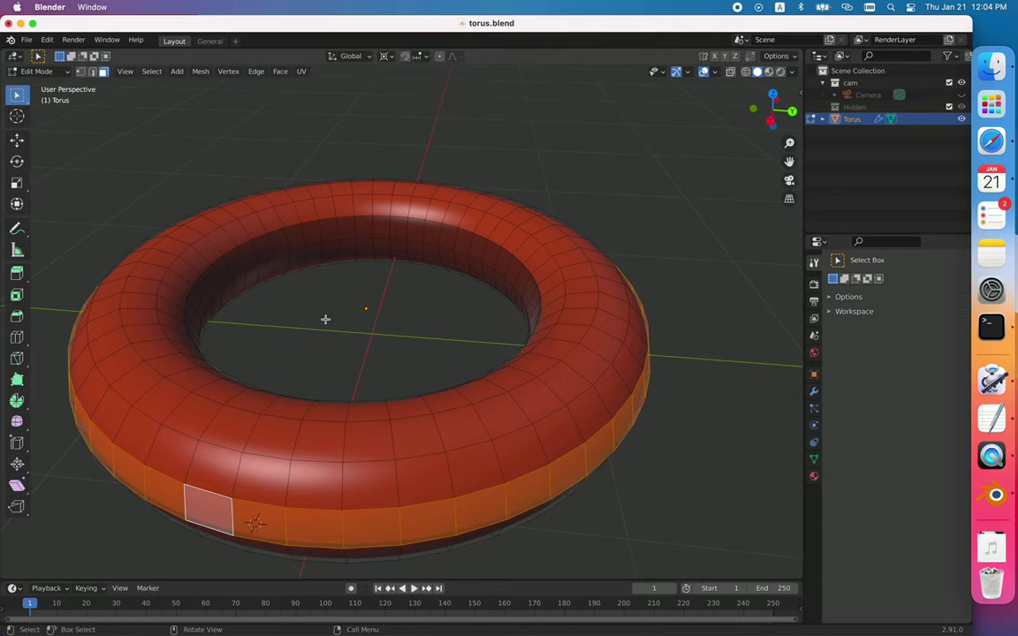
{"action": "scroll", "coordinate": [325, 319], "scroll_direction": "up", "scroll_amount": 10}
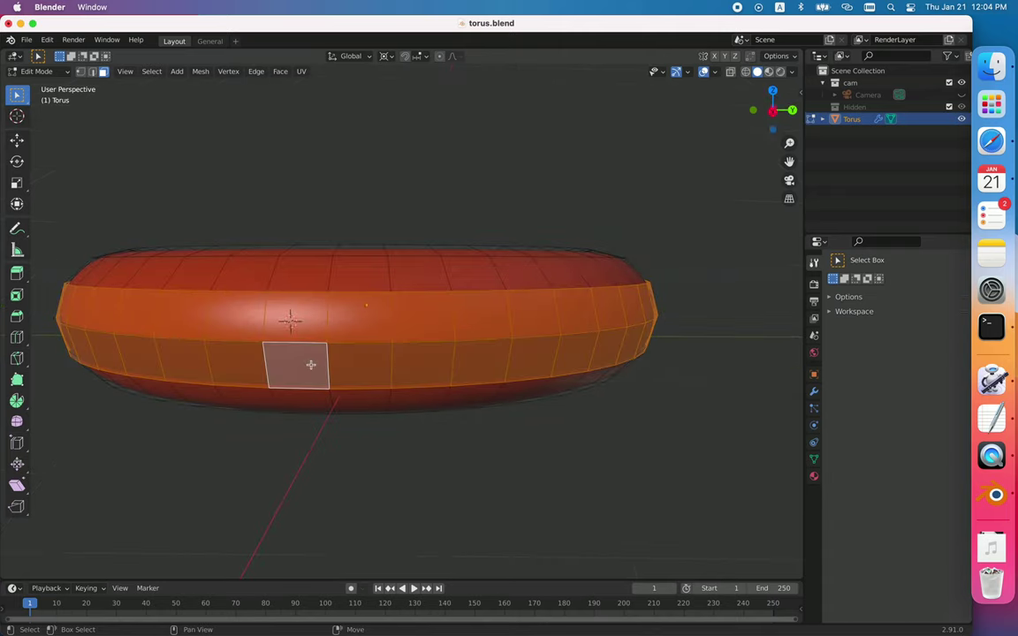
{"action": "scroll", "coordinate": [311, 363], "scroll_direction": "down", "scroll_amount": 8}
{"action": "scroll", "coordinate": [311, 364], "scroll_direction": "up", "scroll_amount": 8}
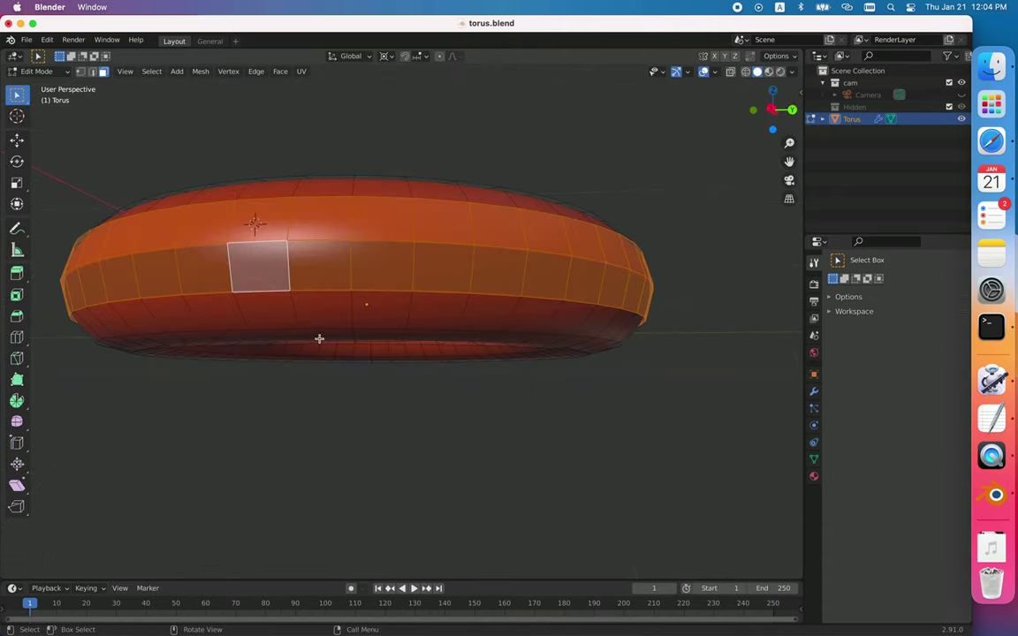
{"action": "key", "text": "KP_3"}
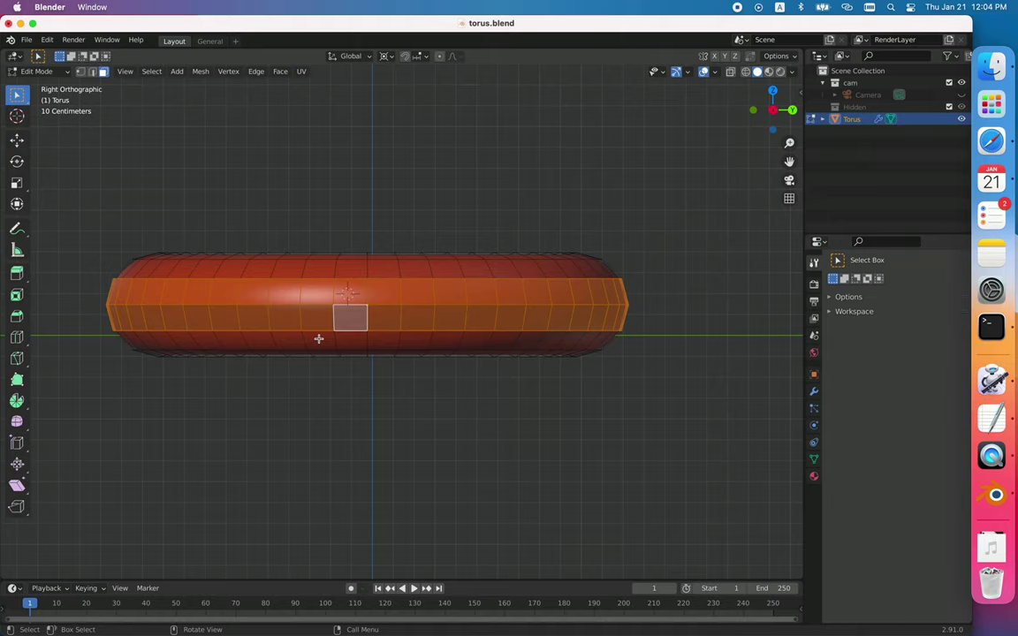
- Turn on X-ray, clear the selection, and select the inner horizontal face ring plus the row below
{"action": "left_click", "coordinate": [731, 74]}
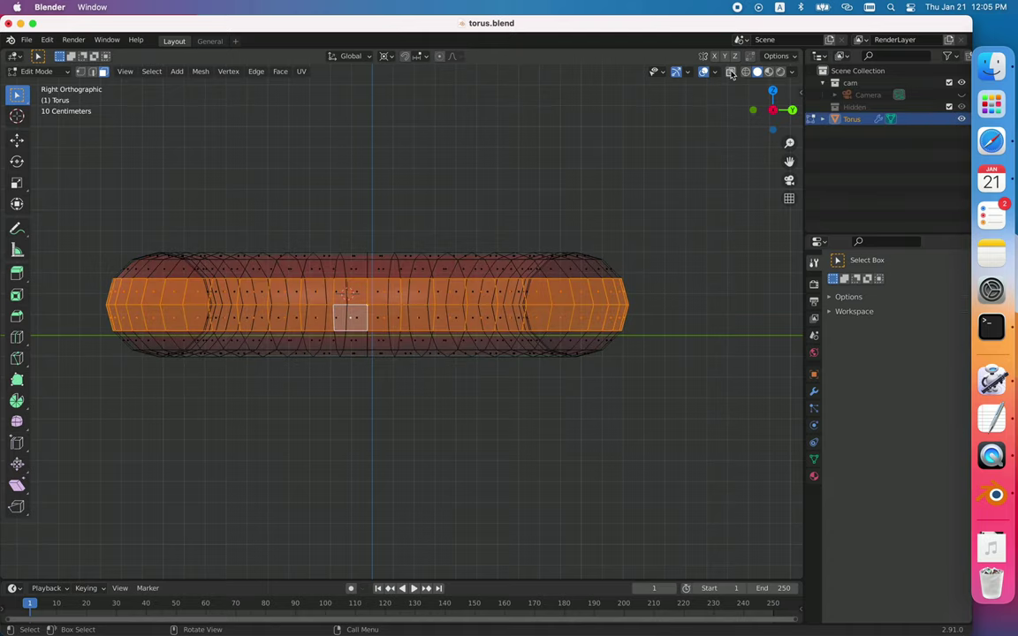
{"action": "left_click", "coordinate": [386, 385]}
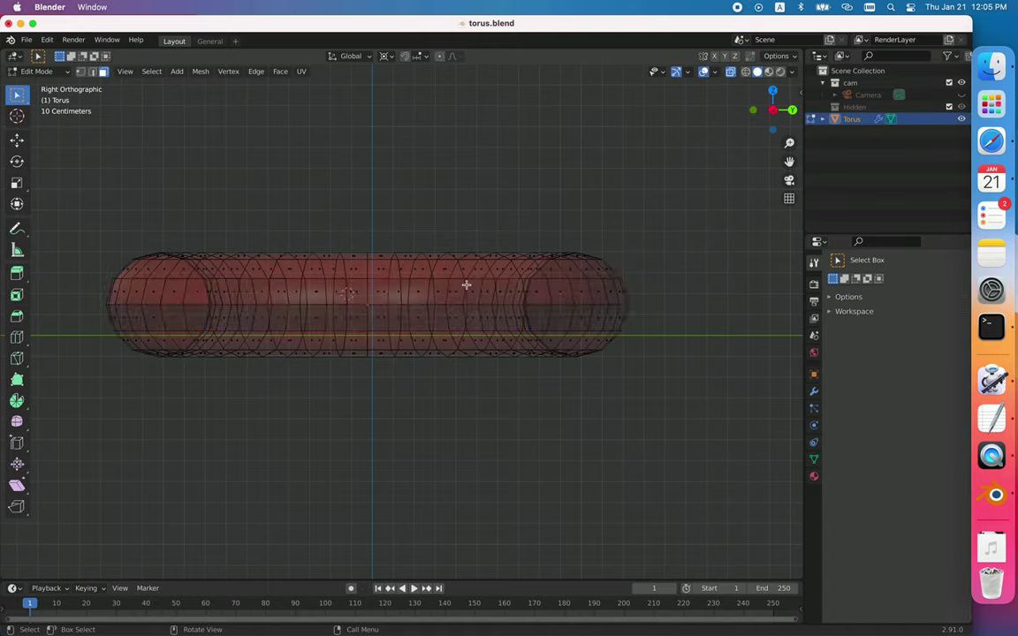
{"action": "left_click", "coordinate": [455, 303], "text": "alt"}
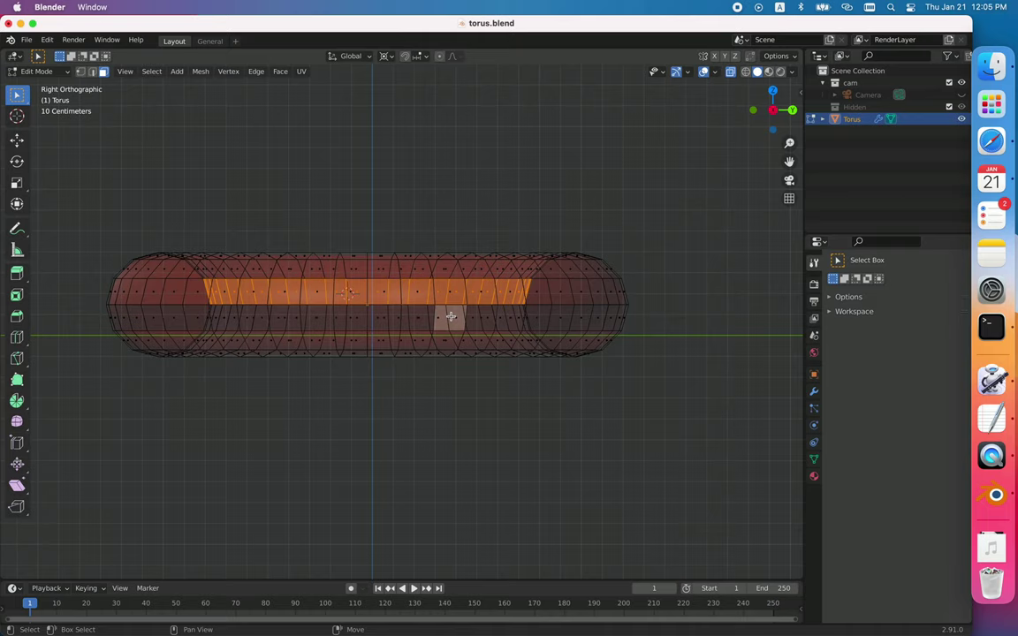
{"action": "left_click", "coordinate": [451, 315], "text": "alt+shift"}
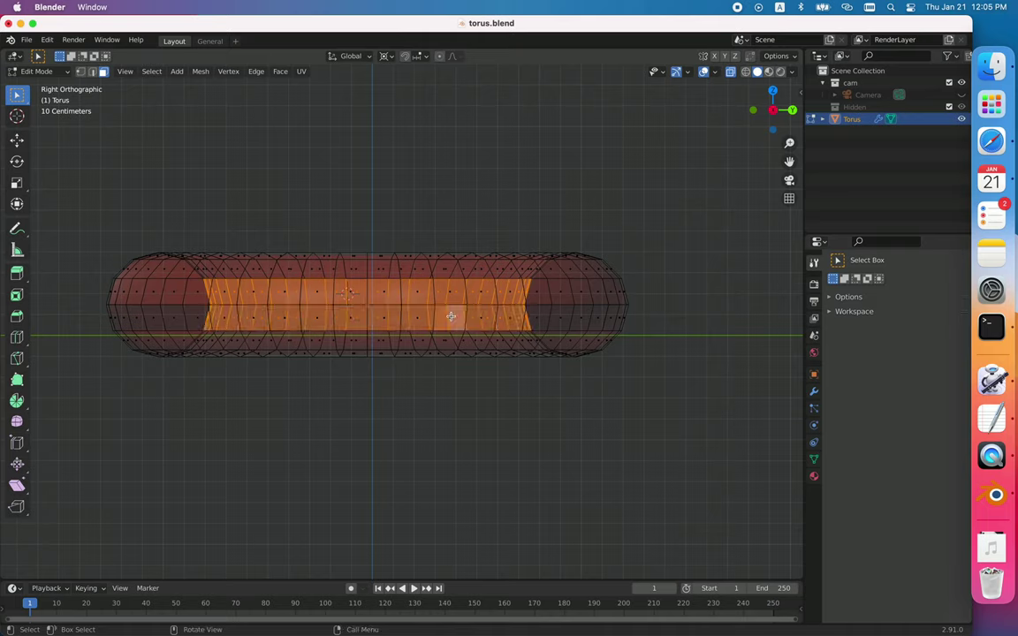
- Add the outer middle face ring to the selection and fix the faces at the right end
{"action": "left_click", "coordinate": [585, 291], "text": "alt+shift"}
{"action": "scroll", "coordinate": [586, 313], "scroll_direction": "down", "scroll_amount": 5}
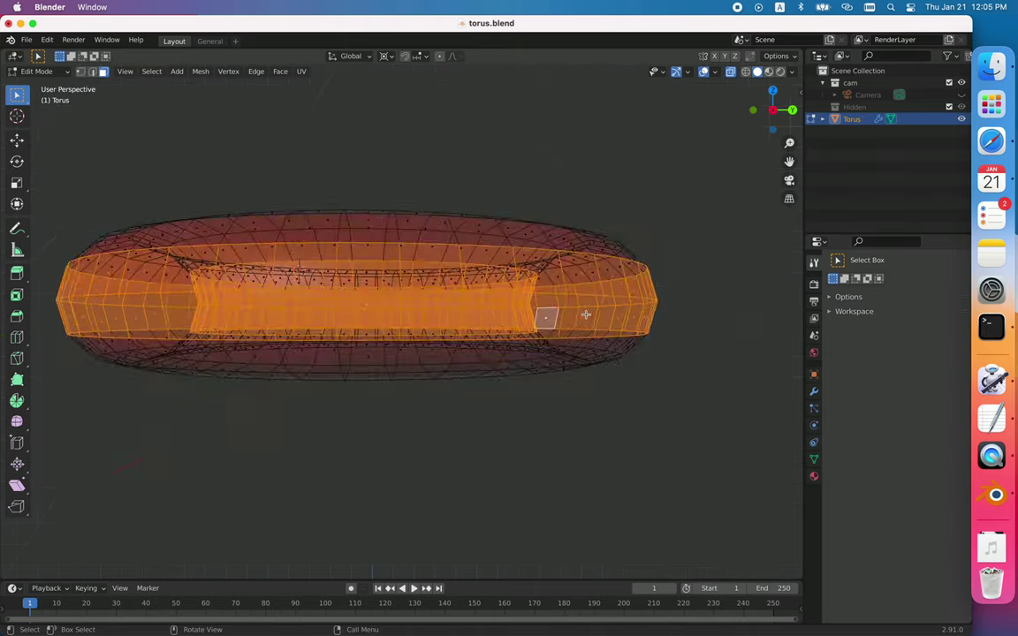
{"action": "key", "text": "KP_3"}
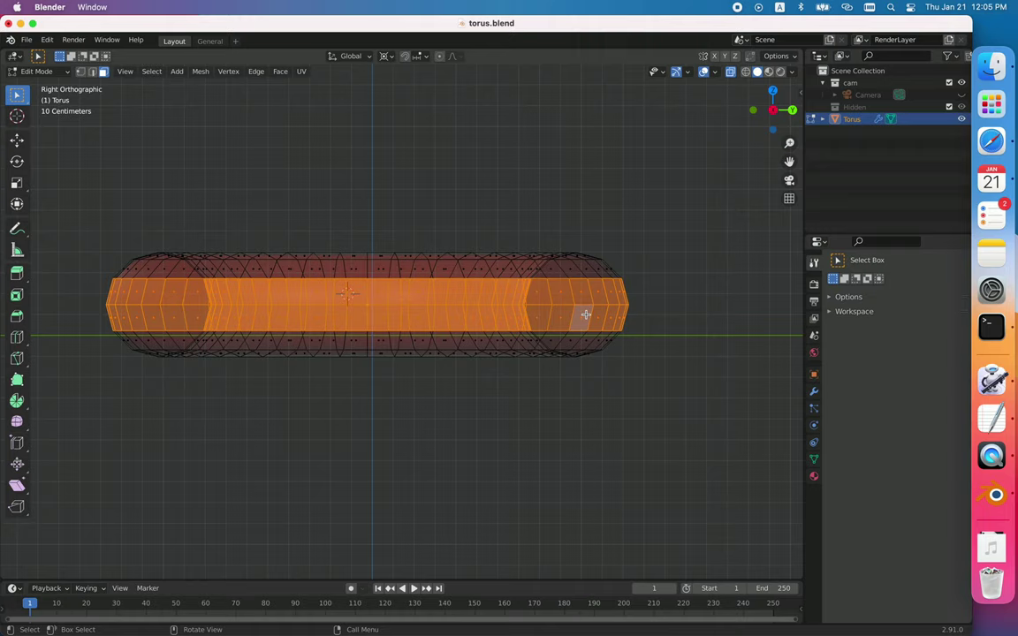
{"action": "left_click", "coordinate": [595, 294], "text": "ctrl"}
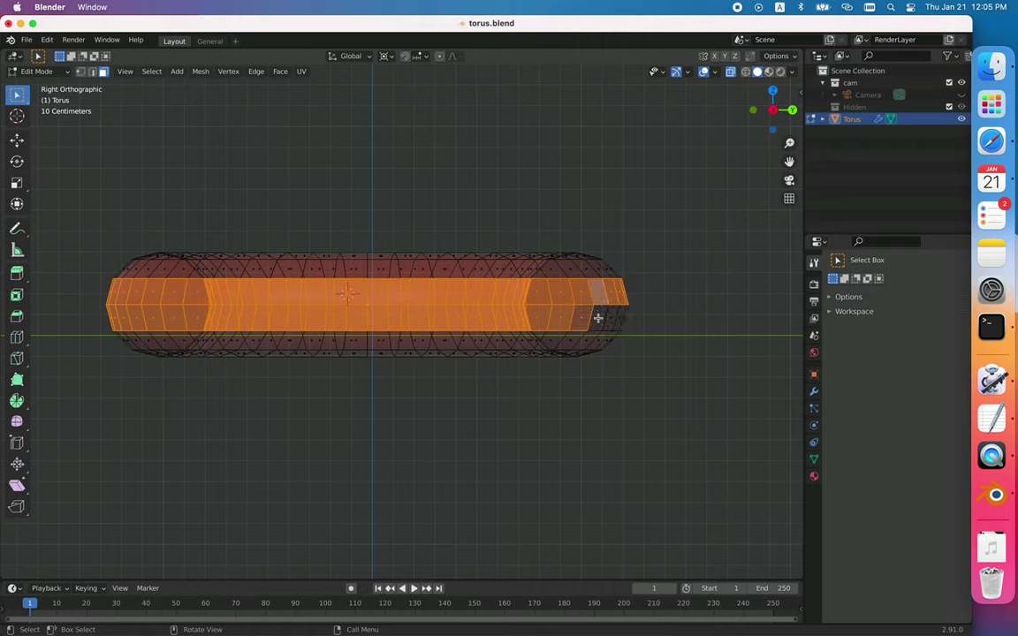
{"action": "left_click", "coordinate": [599, 319], "text": "ctrl"}
- Intersect-box the left half so only the left arcs of both rings stay selected
{"action": "middle_click_drag", "start_coordinate": [479, 420], "coordinate": [479, 421]}
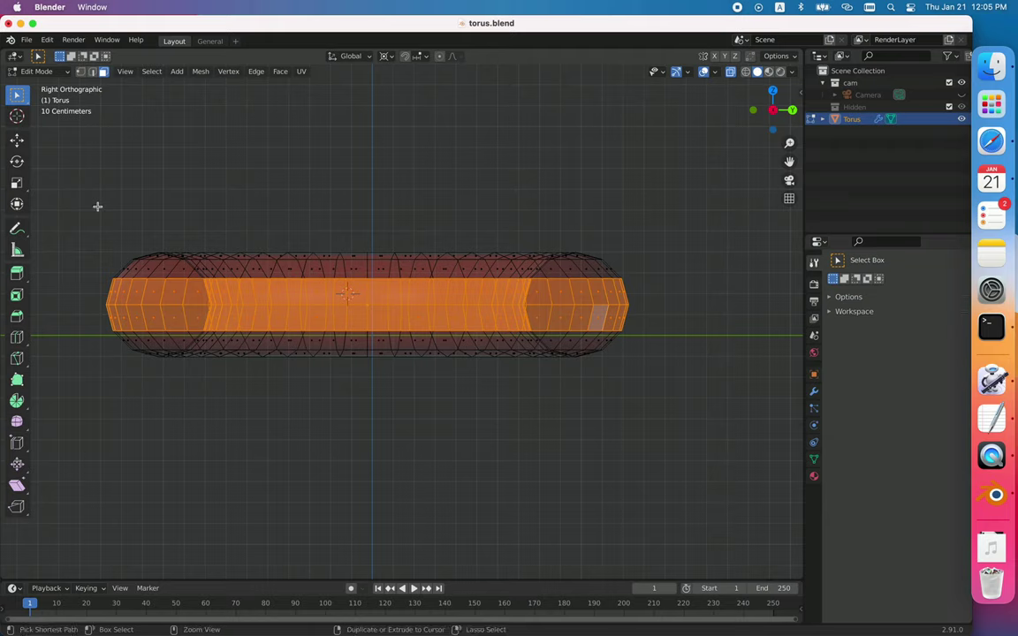
{"action": "left_click_drag", "start_coordinate": [89, 203], "coordinate": [369, 438], "text": "ctrl"}
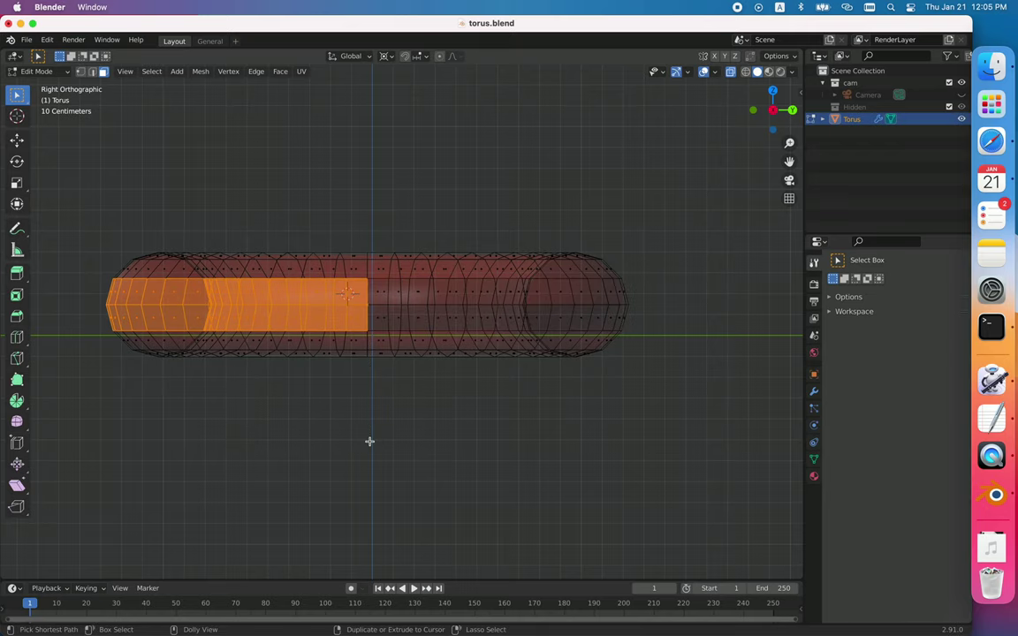
{"action": "middle_click_drag", "start_coordinate": [369, 438], "coordinate": [369, 441]}
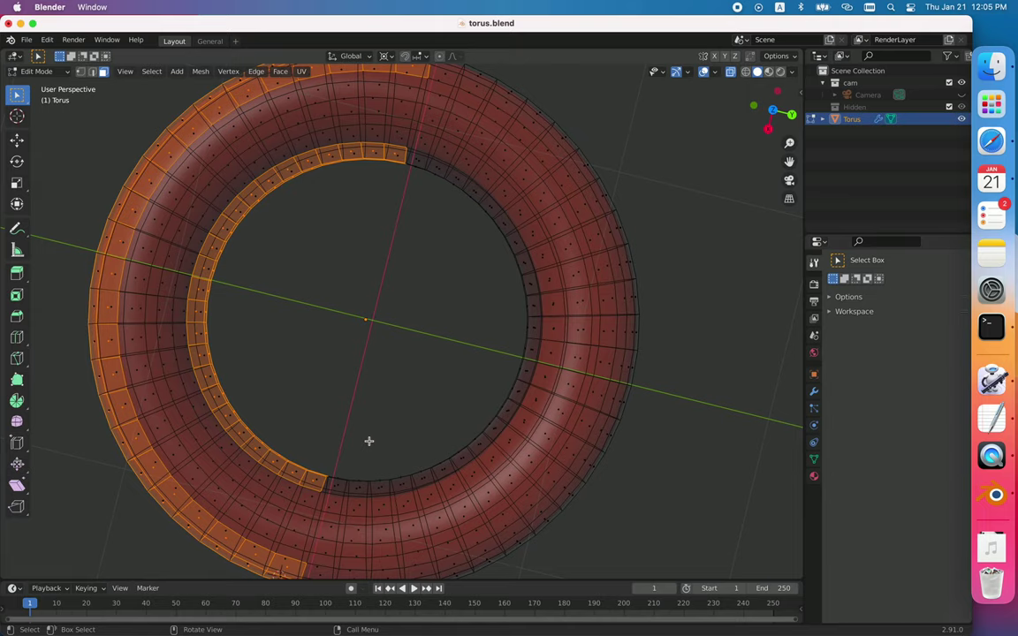
{"action": "key", "text": "x"}
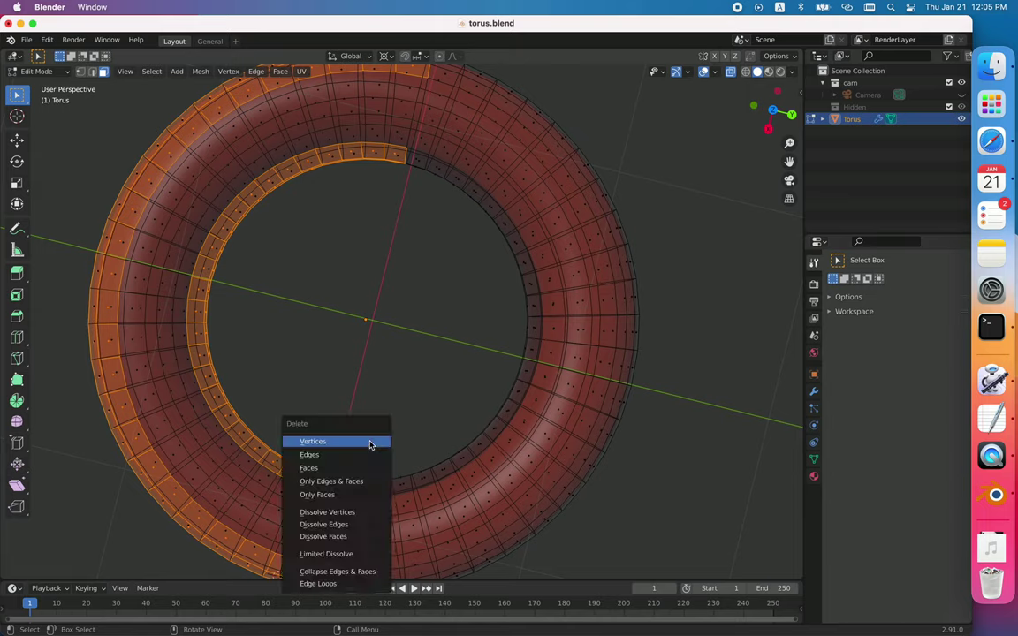
{"action": "left_click", "coordinate": [370, 444]}
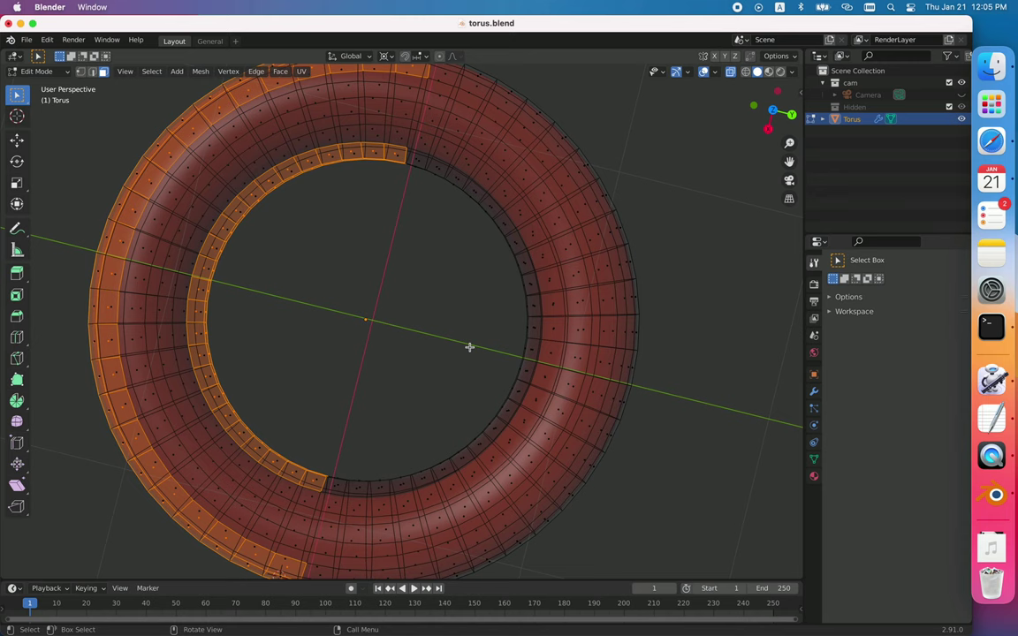
{"action": "key", "text": "KP_3"}
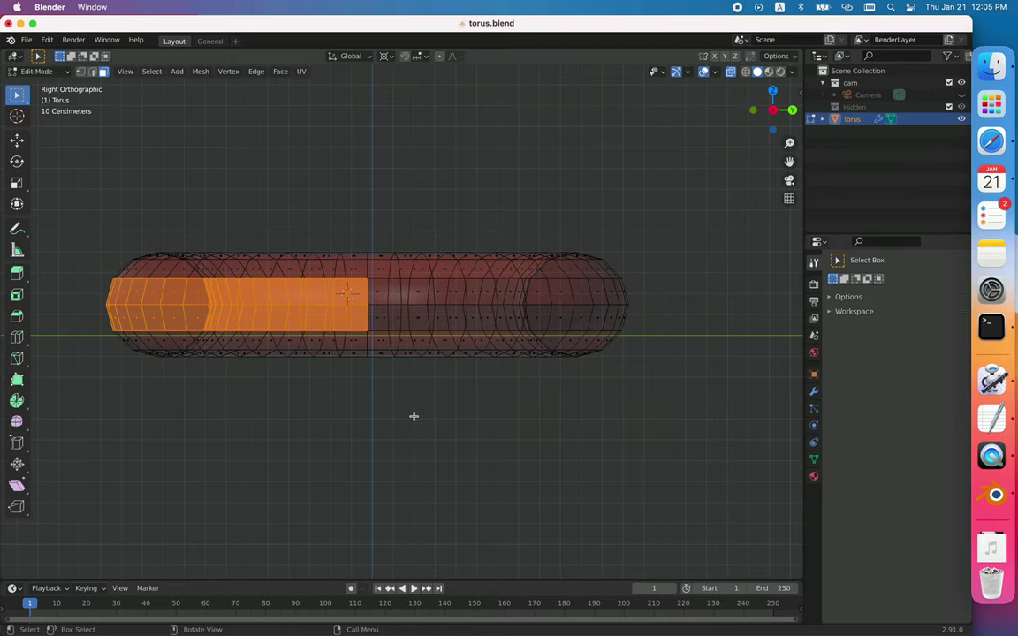
- Deselect the faces at the torus's left end and return to Right view
{"action": "left_click_drag", "start_coordinate": [75, 227], "coordinate": [152, 399], "text": "ctrl"}
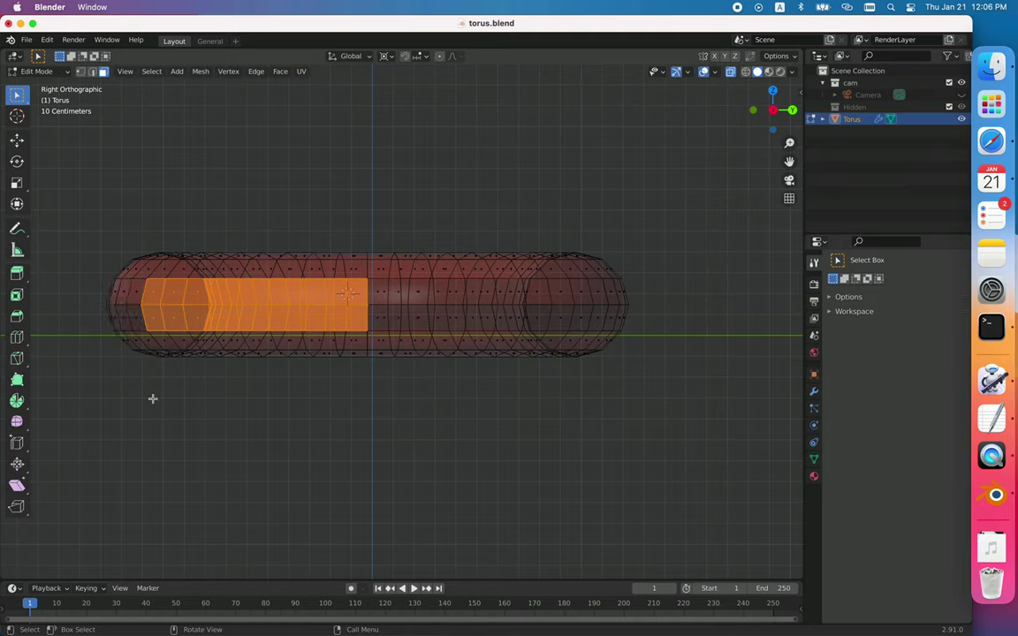
{"action": "scroll", "coordinate": [136, 346], "scroll_direction": "up", "scroll_amount": 10}
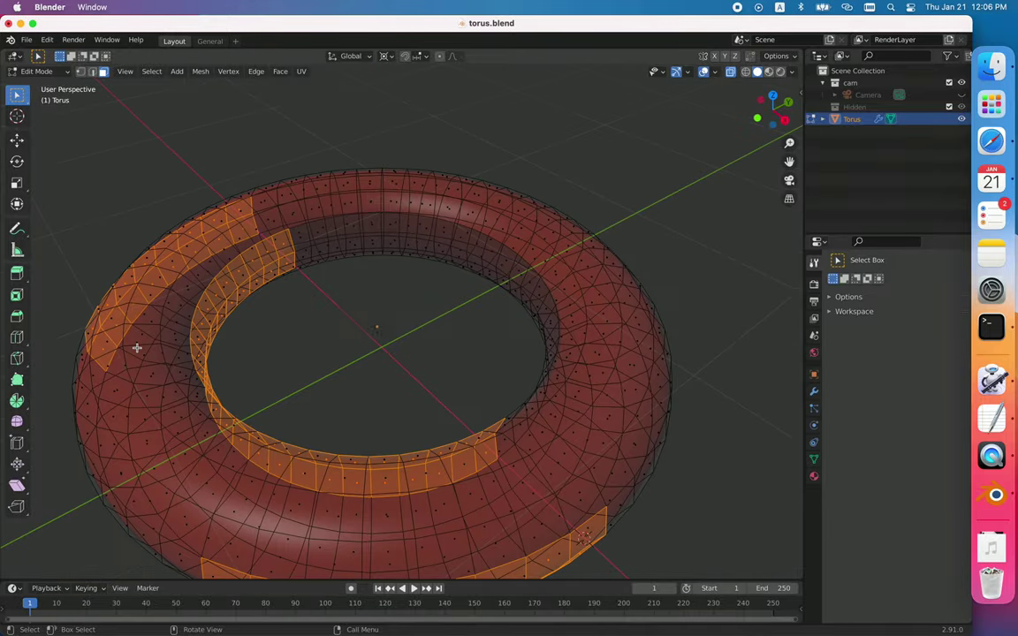
{"action": "key", "text": "KP_3"}
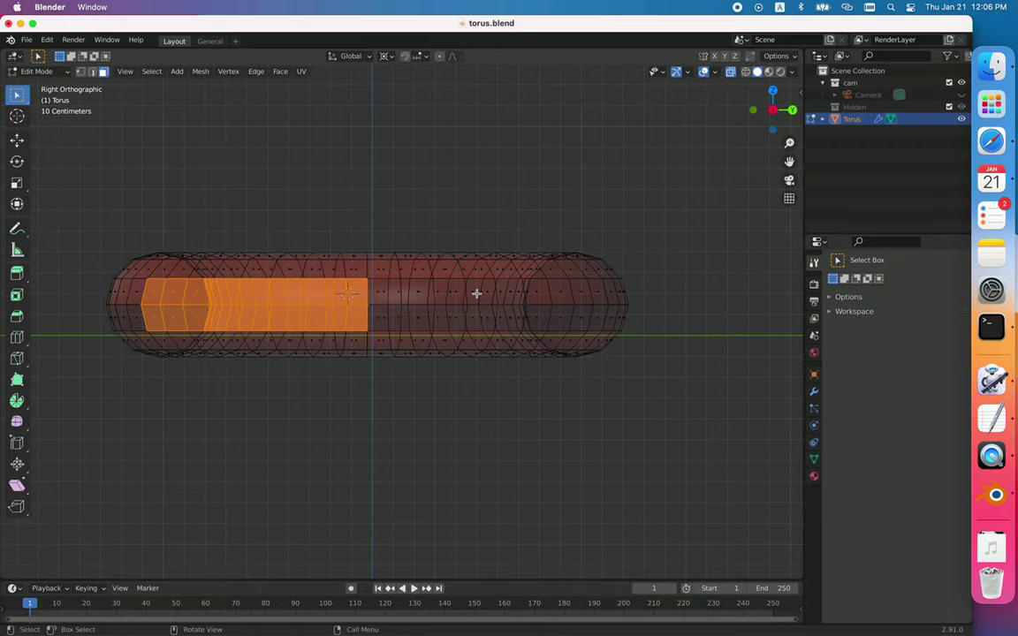
- Ctrl-click a face to extend the inner selection with a shortest-path strip to the right
{"action": "key", "text": "ctrl"}
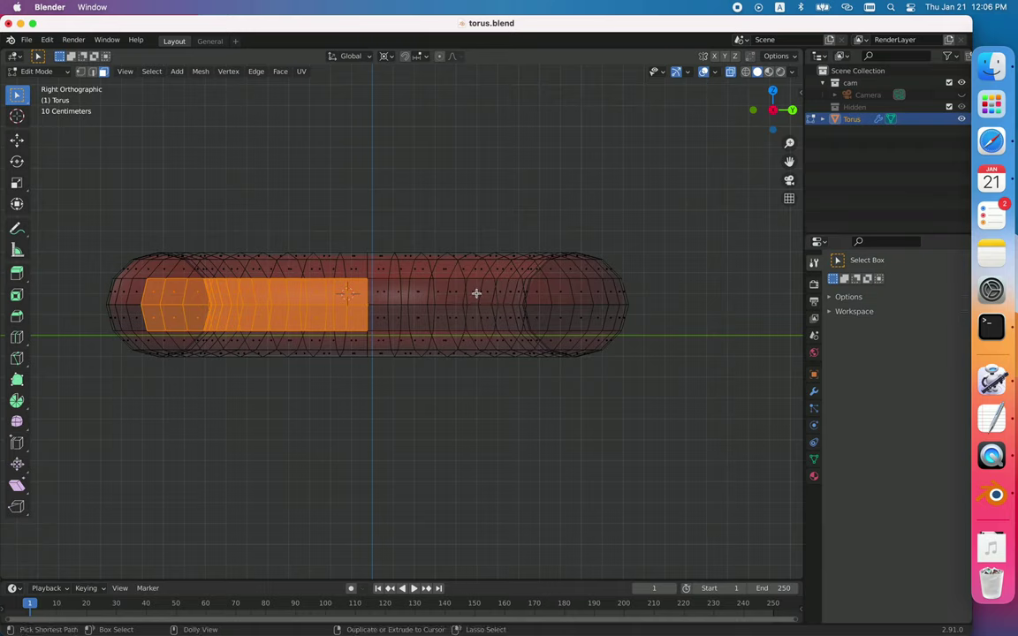
{"action": "left_click", "coordinate": [476, 293], "text": "ctrl"}
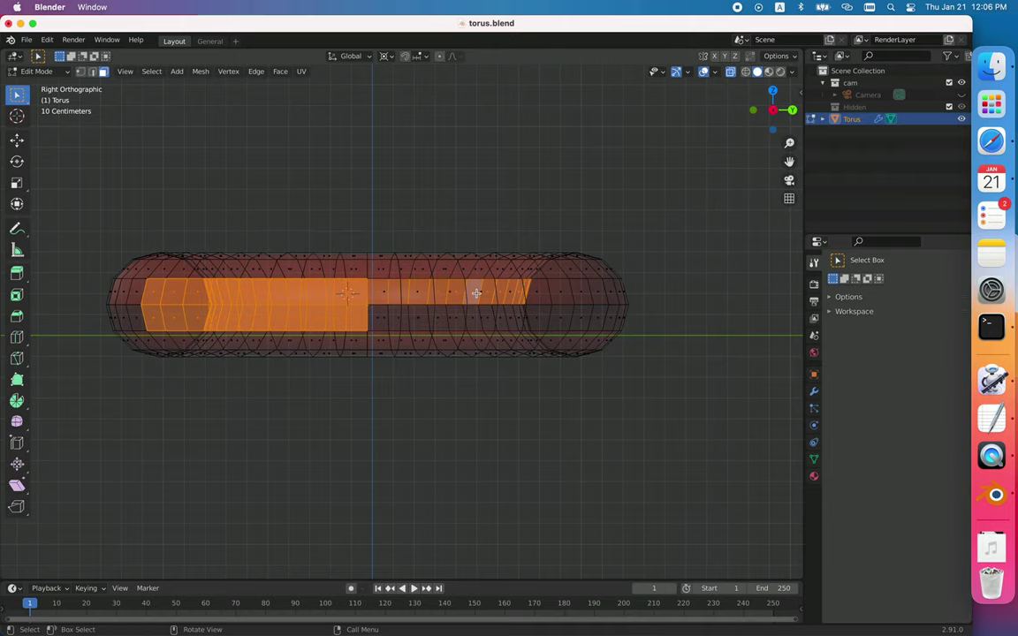
{"action": "middle_click_drag", "start_coordinate": [477, 294], "coordinate": [476, 294]}
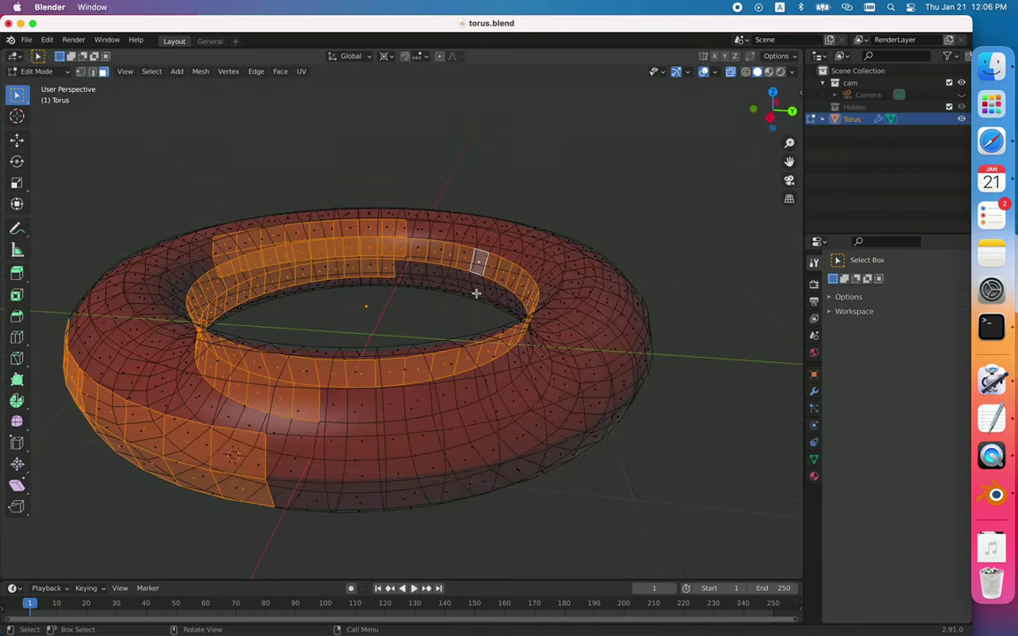
- Select face loops around the tube and rings on the torus's inner top and lower side
{"action": "left_click", "coordinate": [441, 359], "text": "ctrl+alt"}
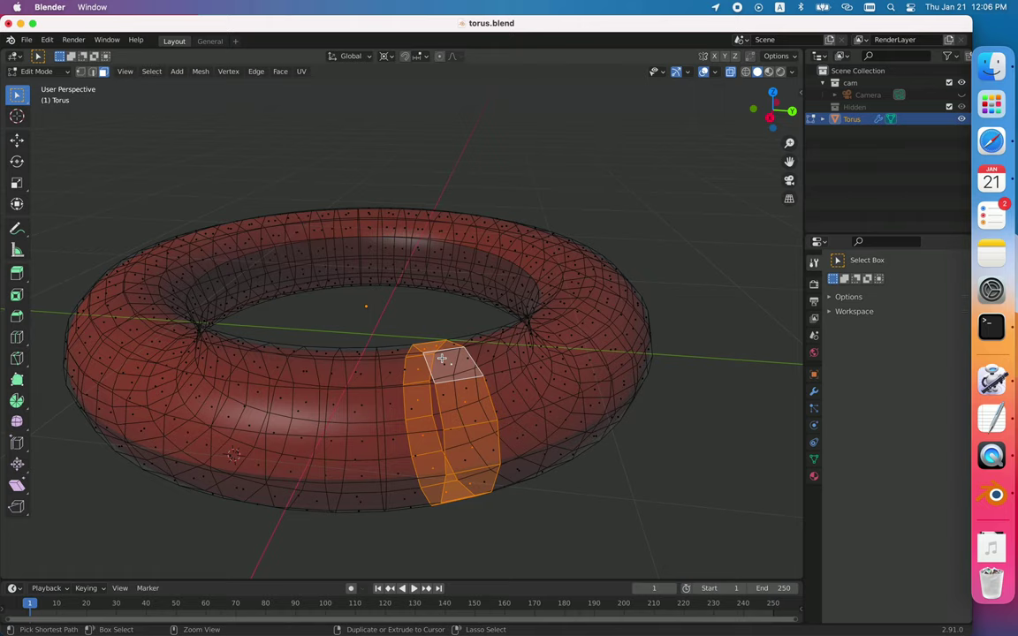
{"action": "left_click", "coordinate": [342, 369], "text": "alt"}
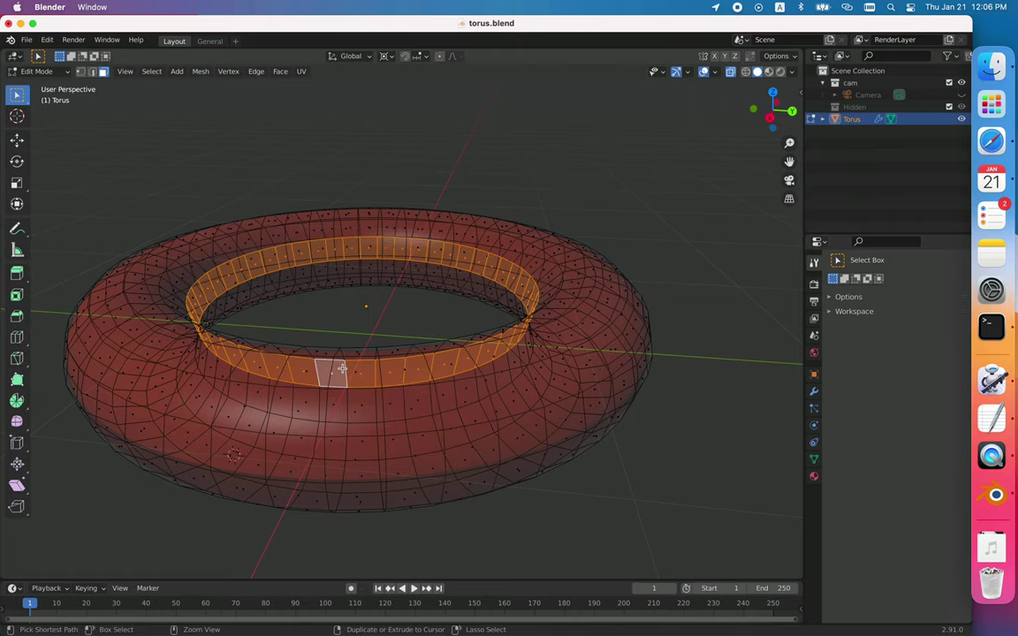
{"action": "left_click", "coordinate": [228, 407], "text": "alt"}
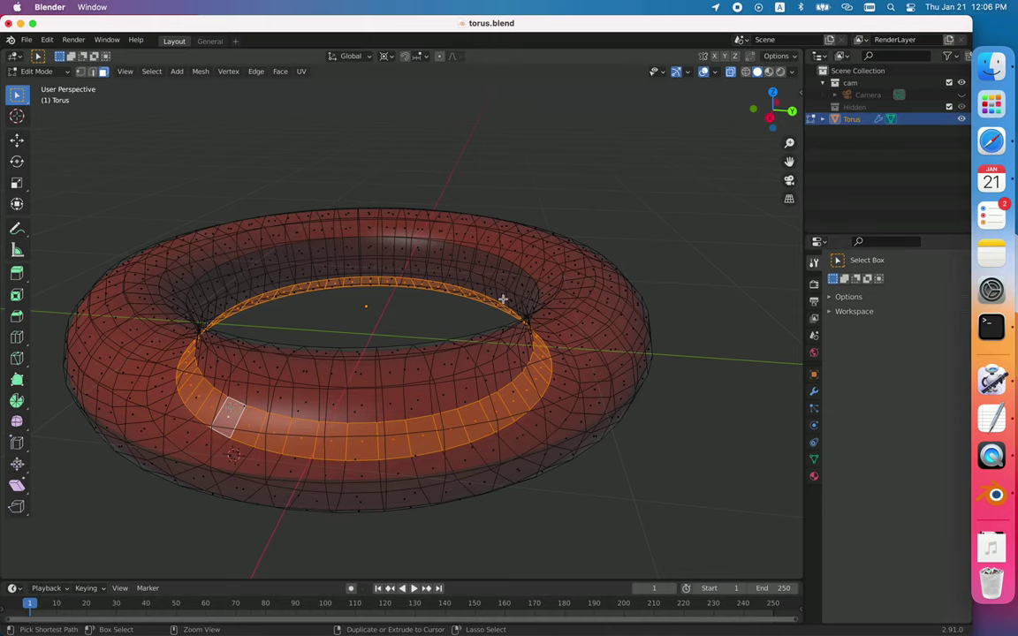
- Extend a shortest-path face band over the top and front-left, then clear every selected face
{"action": "left_click", "coordinate": [507, 241], "text": "ctrl"}
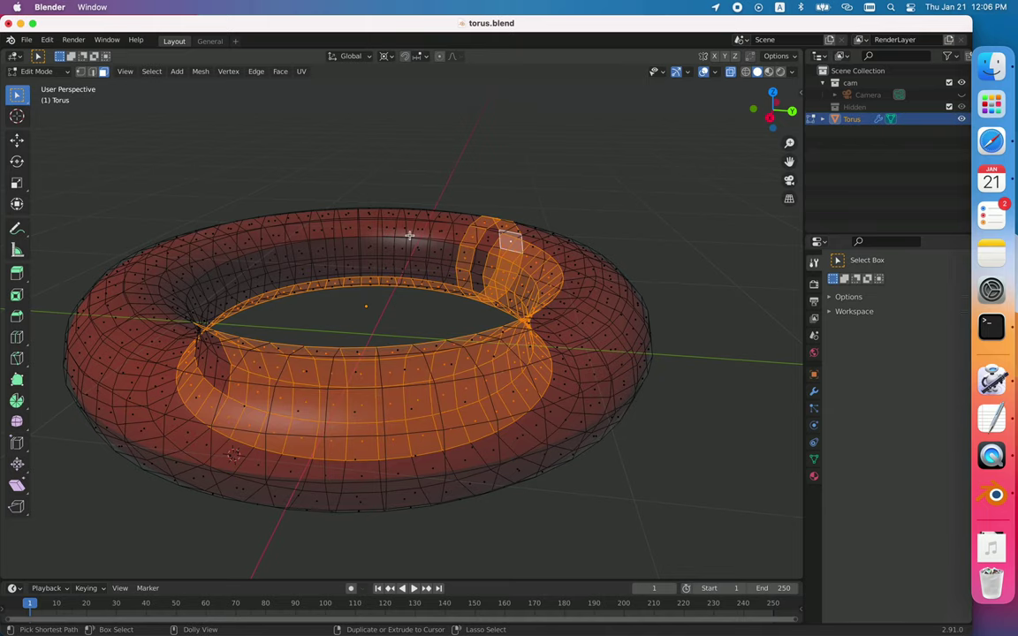
{"action": "left_click", "coordinate": [334, 228], "text": "ctrl"}
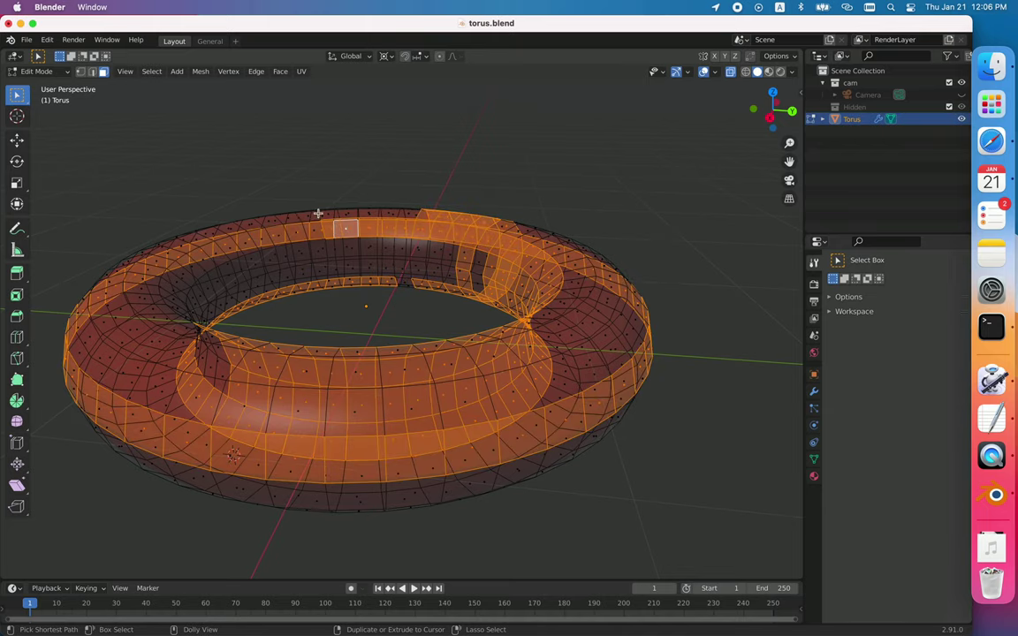
{"action": "left_click", "coordinate": [305, 215], "text": "ctrl"}
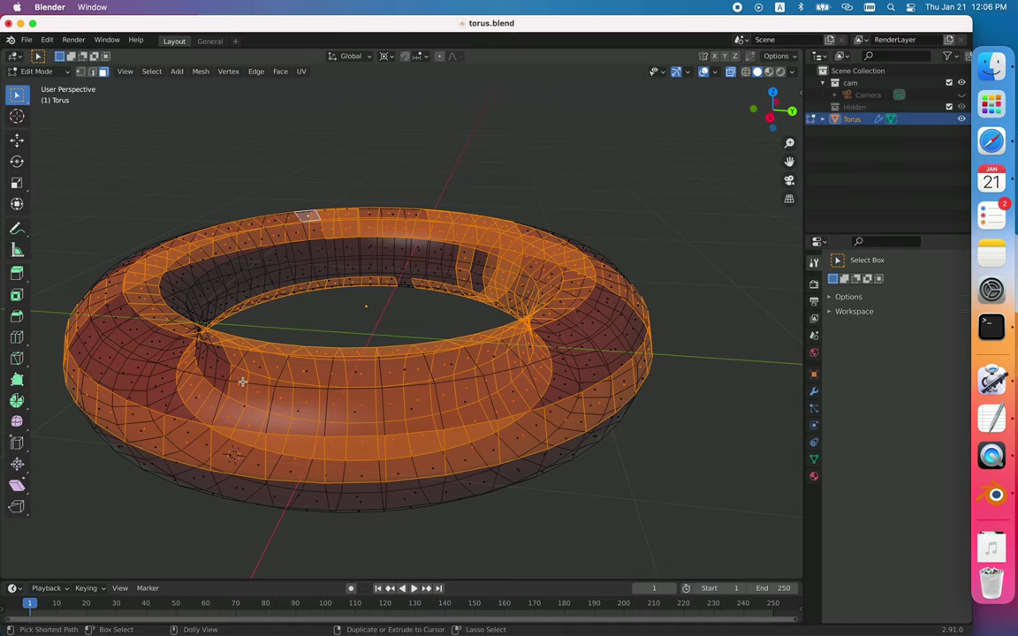
{"action": "left_click", "coordinate": [220, 342], "text": "ctrl"}
{"action": "left_click", "coordinate": [176, 372], "text": "ctrl"}
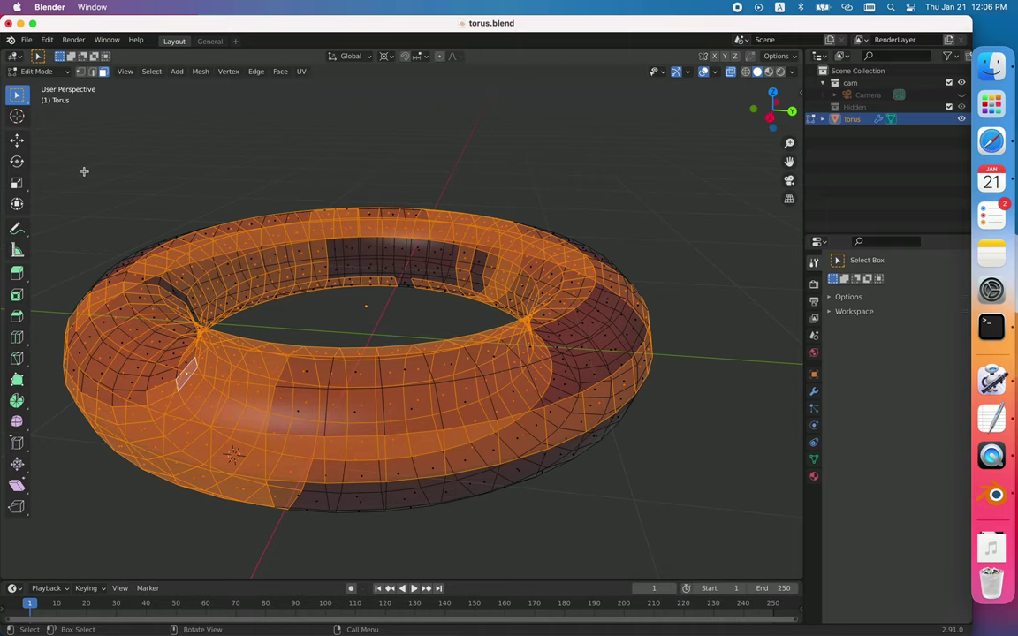
{"action": "left_click_drag", "start_coordinate": [84, 171], "coordinate": [450, 525]}
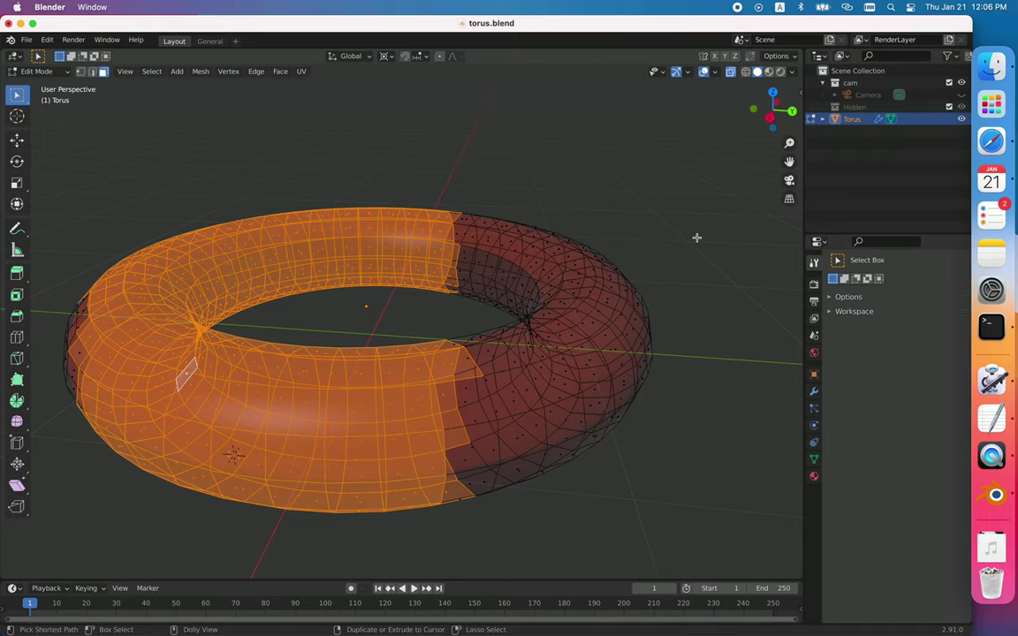
{"action": "left_click_drag", "start_coordinate": [697, 237], "coordinate": [546, 385]}
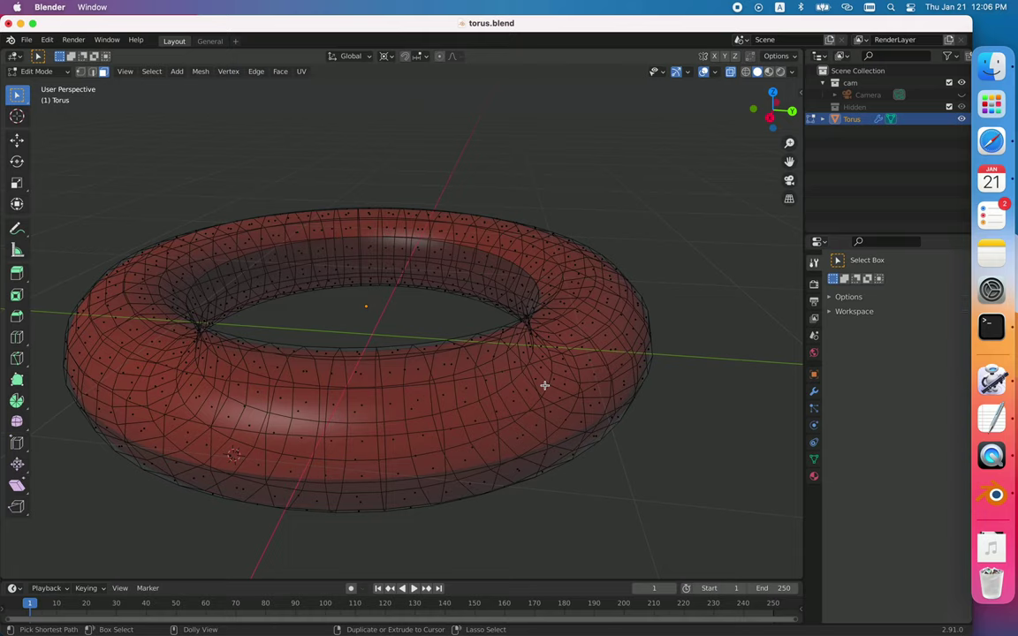
- Replace trial loop and ring selections with a box of right-end faces, shown in Right Orthographic
{"action": "left_click", "coordinate": [522, 439]}
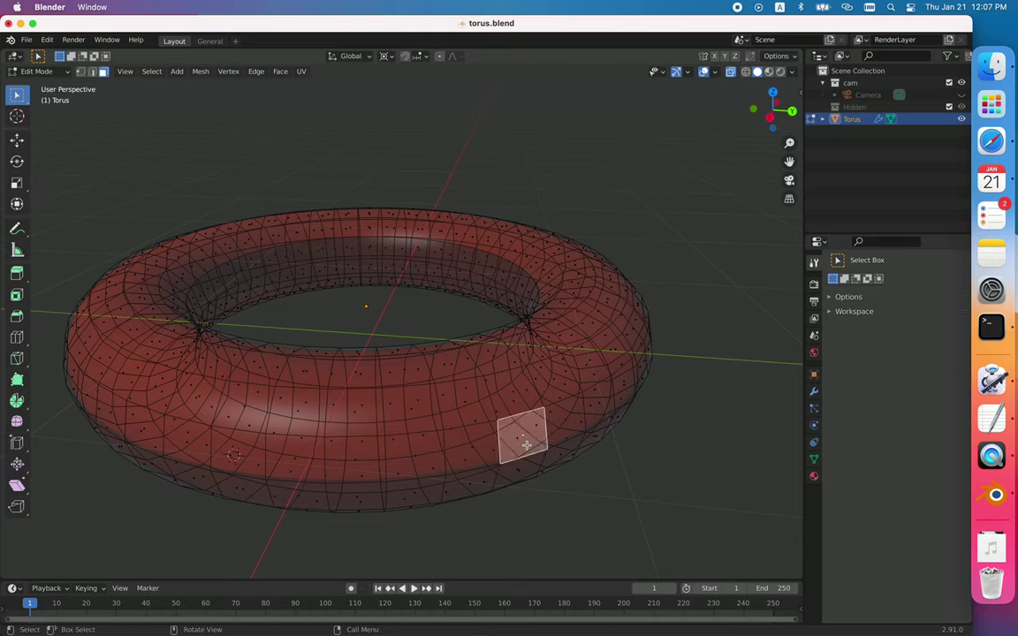
{"action": "left_click", "coordinate": [526, 445], "text": "alt"}
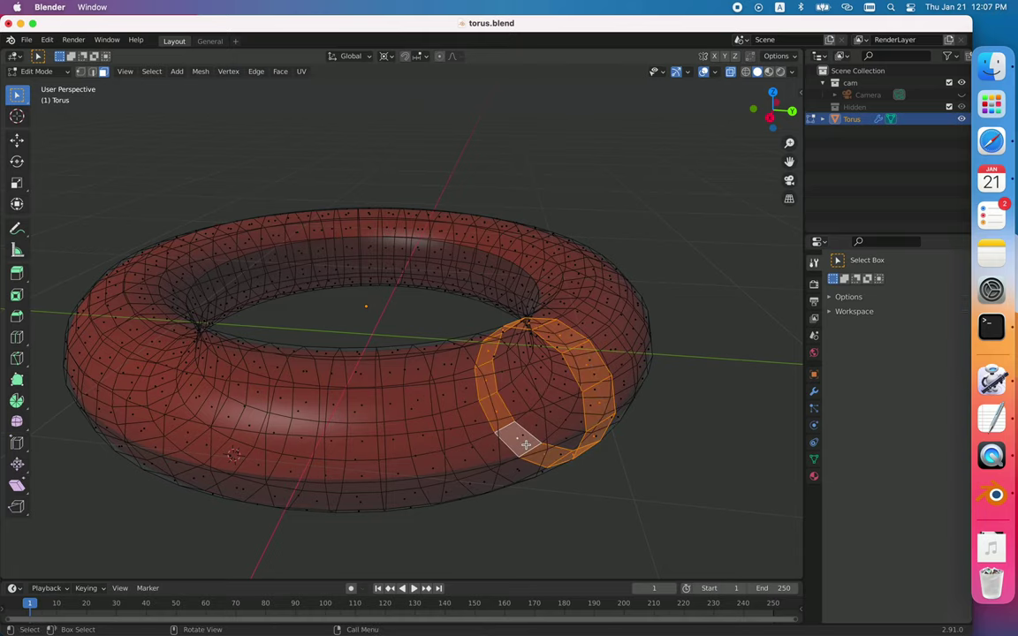
{"action": "left_click", "coordinate": [446, 421], "text": "ctrl"}
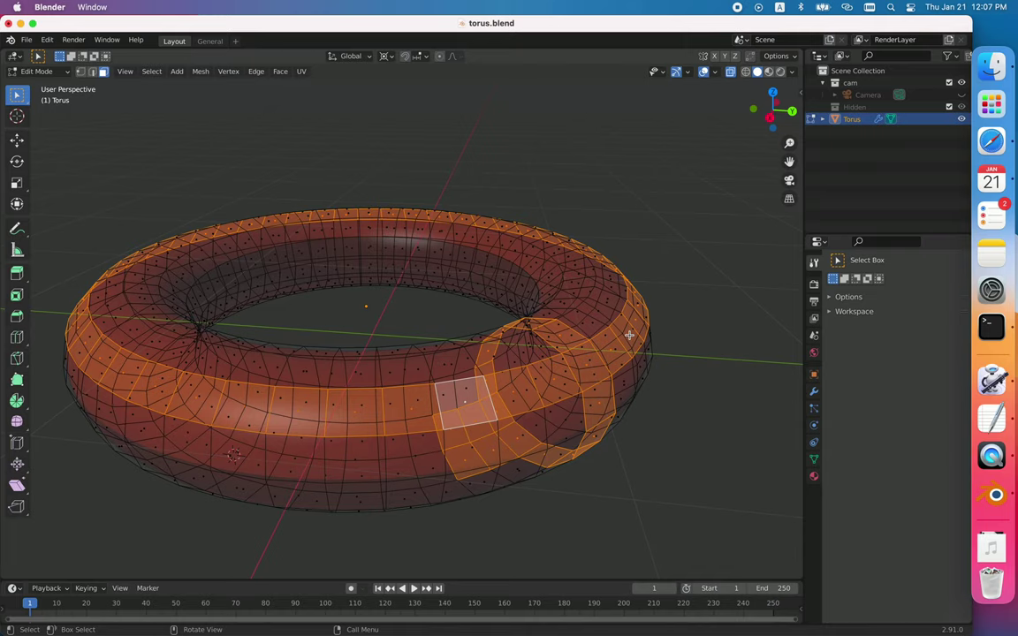
{"action": "left_click_drag", "start_coordinate": [695, 204], "coordinate": [467, 480]}
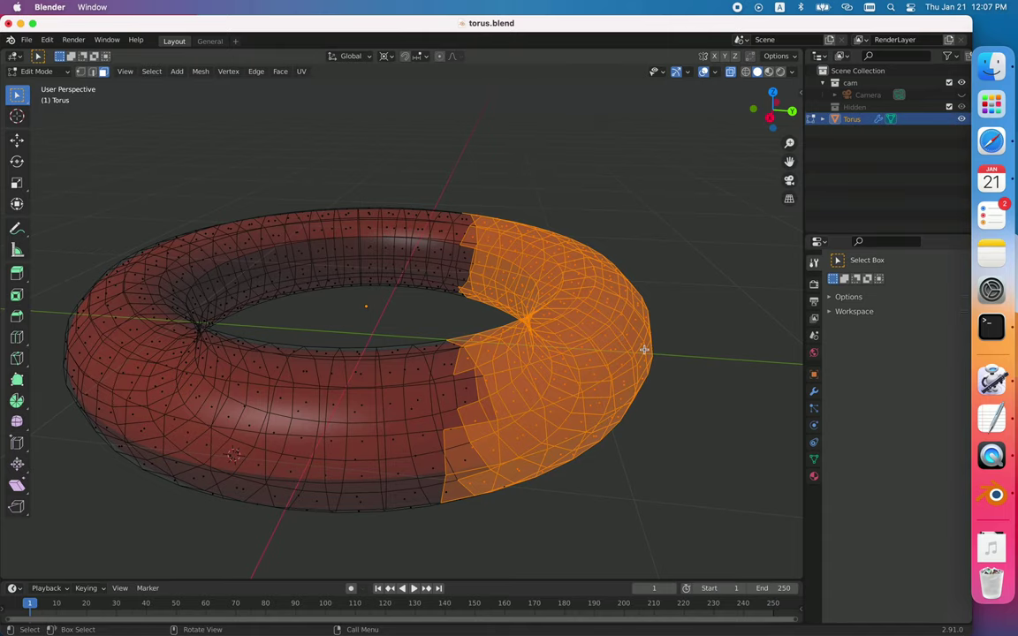
{"action": "key", "text": "KP_3"}
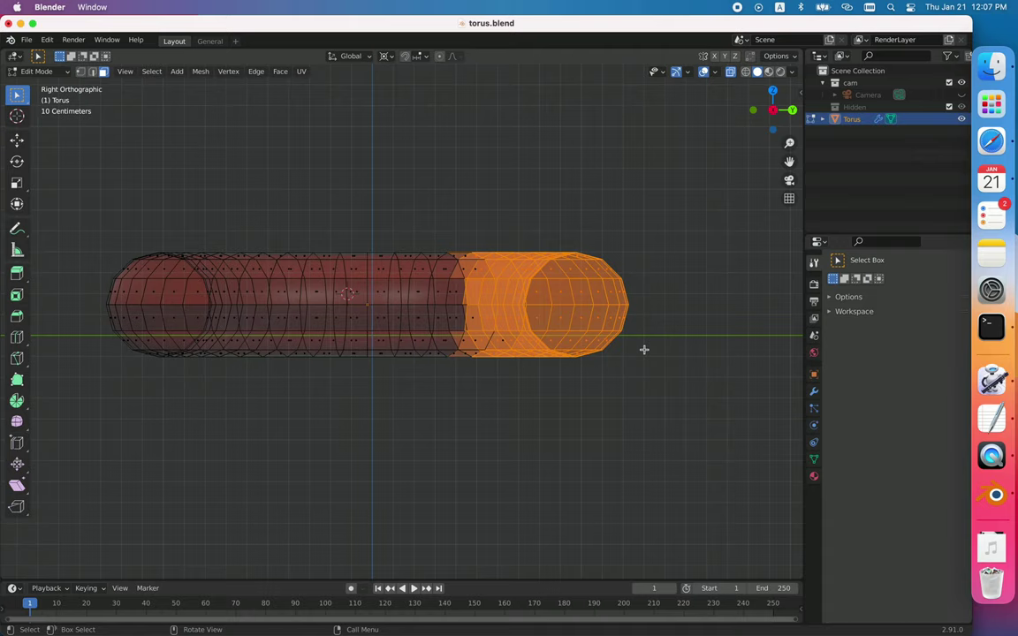
- Intersect the selection with a box, then subtract the leftmost face columns
{"action": "left_click_drag", "start_coordinate": [651, 329], "coordinate": [124, 277]}
{"action": "left_click_drag", "start_coordinate": [102, 286], "coordinate": [102, 287]}
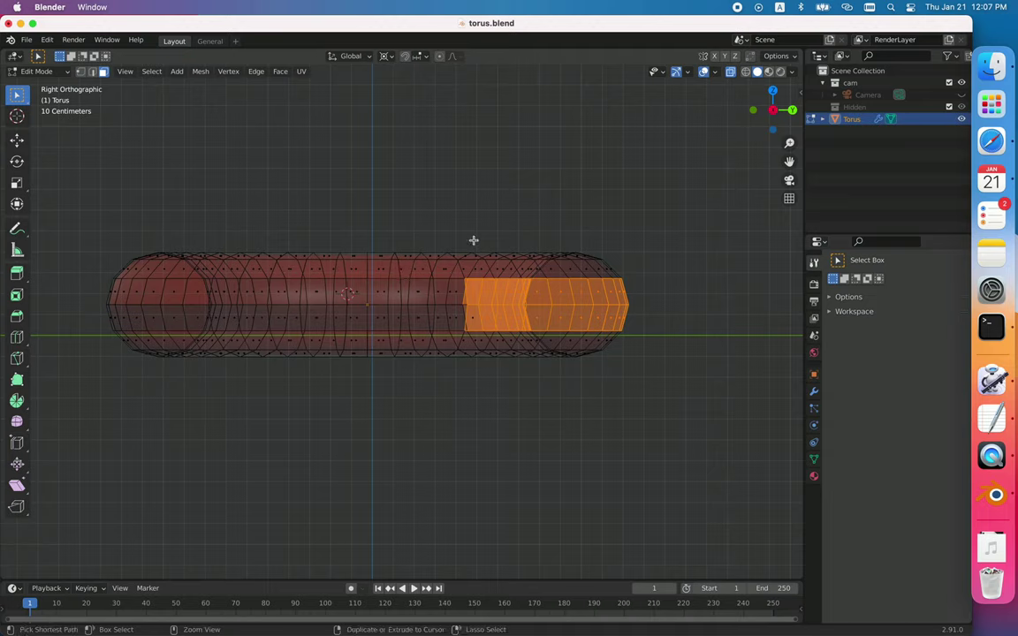
{"action": "left_click_drag", "start_coordinate": [438, 228], "coordinate": [497, 446], "text": "ctrl"}
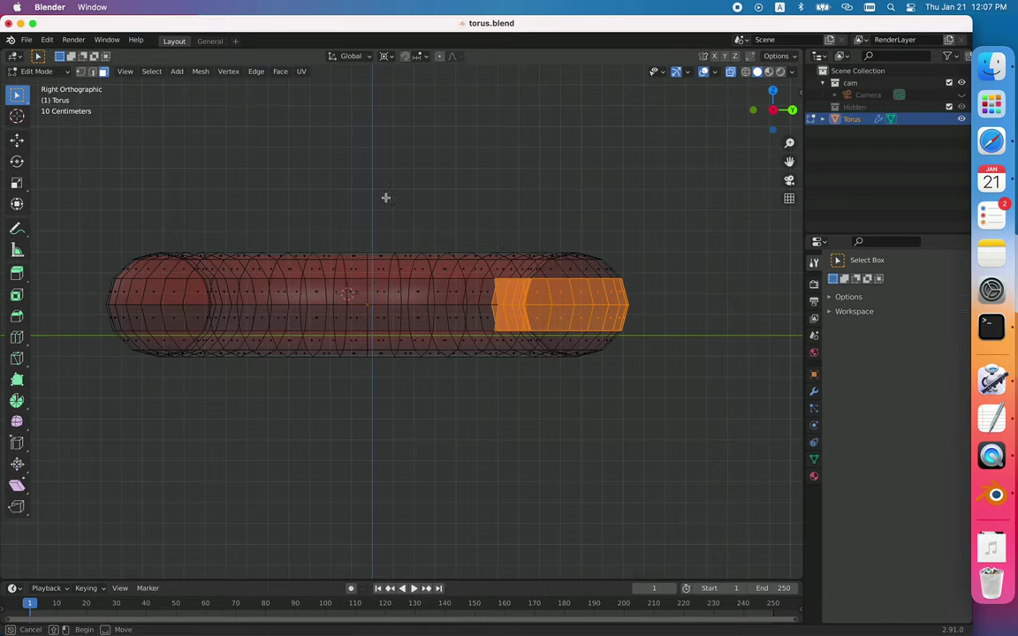
- Add the middle section of faces so the selection spans centre line to right end
{"action": "left_click_drag", "start_coordinate": [367, 177], "coordinate": [501, 473], "text": "shift"}
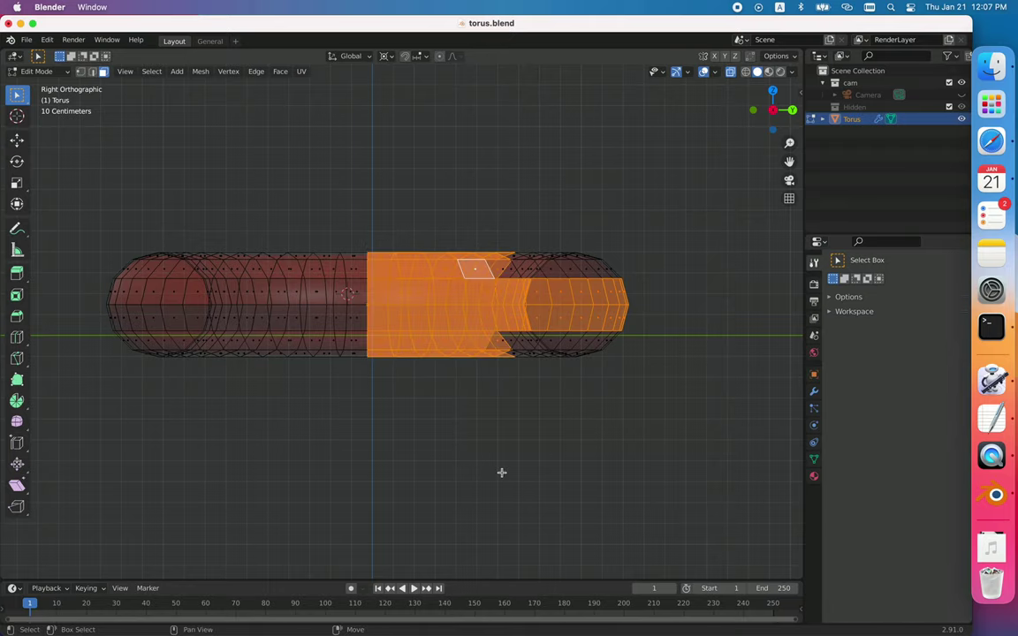
{"action": "scroll", "coordinate": [501, 473], "scroll_direction": "down", "scroll_amount": 5}
{"action": "scroll", "coordinate": [501, 473], "scroll_direction": "down", "scroll_amount": 10}
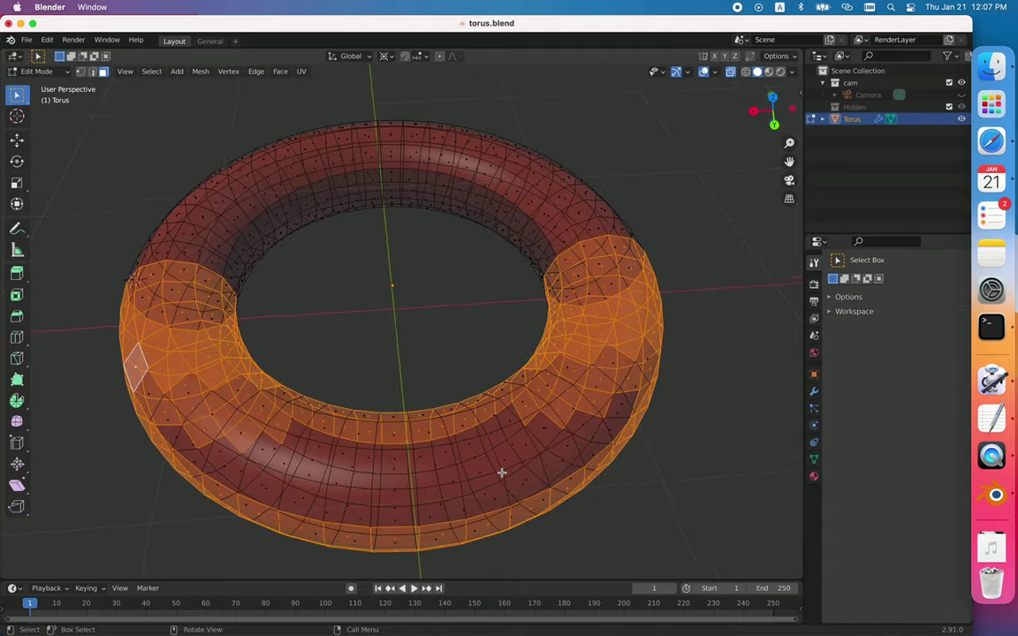
{"action": "scroll", "coordinate": [501, 473], "scroll_direction": "down", "scroll_amount": 1}
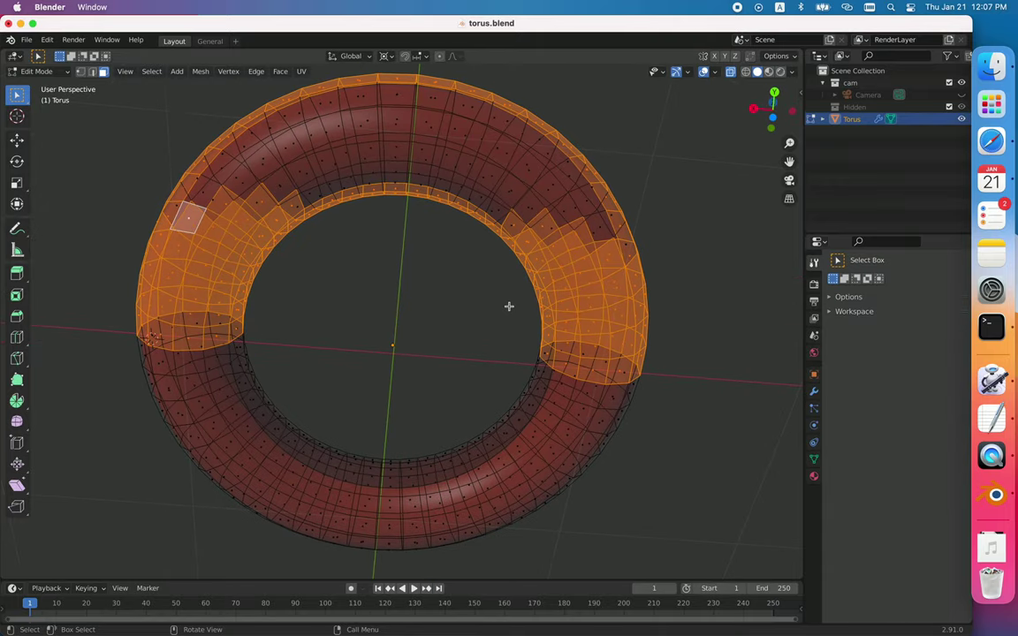